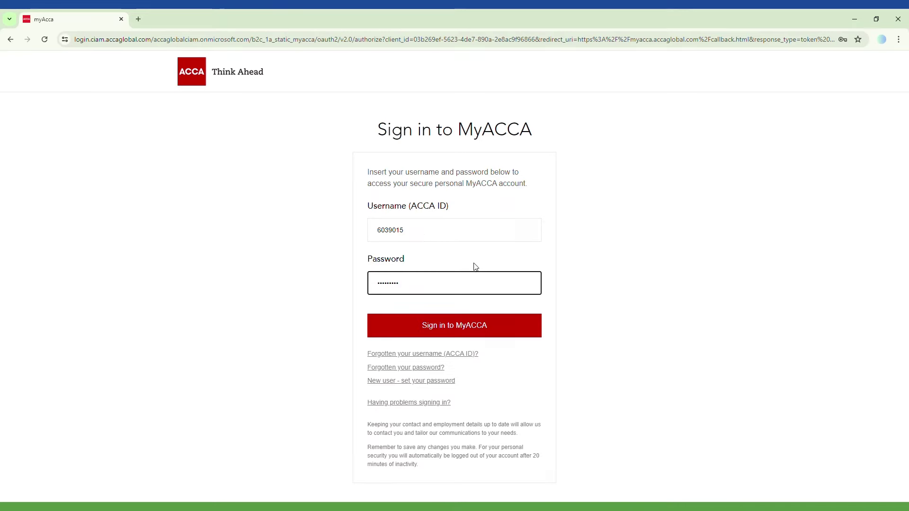
- Submit the ACCA ID and password to sign in to myACCA
{"action": "key", "text": "Return"}
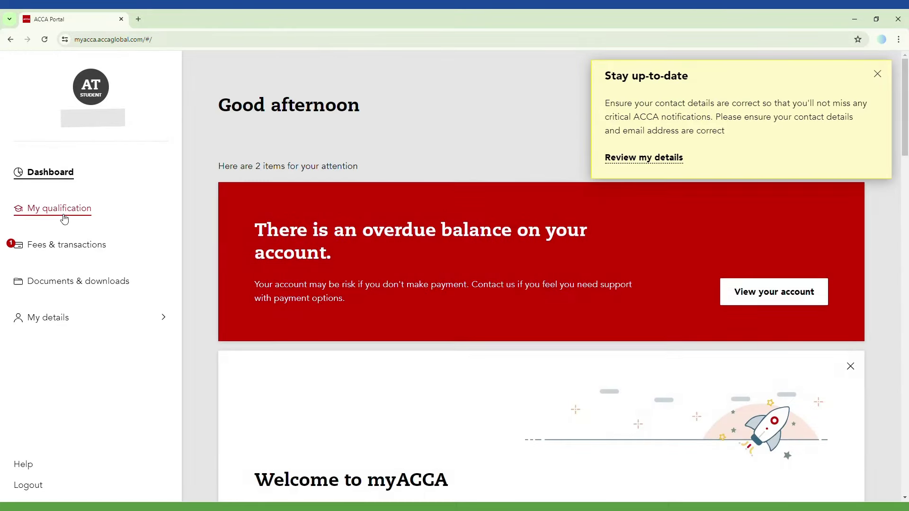
- Go to My qualification and open the Book an exam planner in a new tab
{"action": "left_click", "coordinate": [64, 219]}
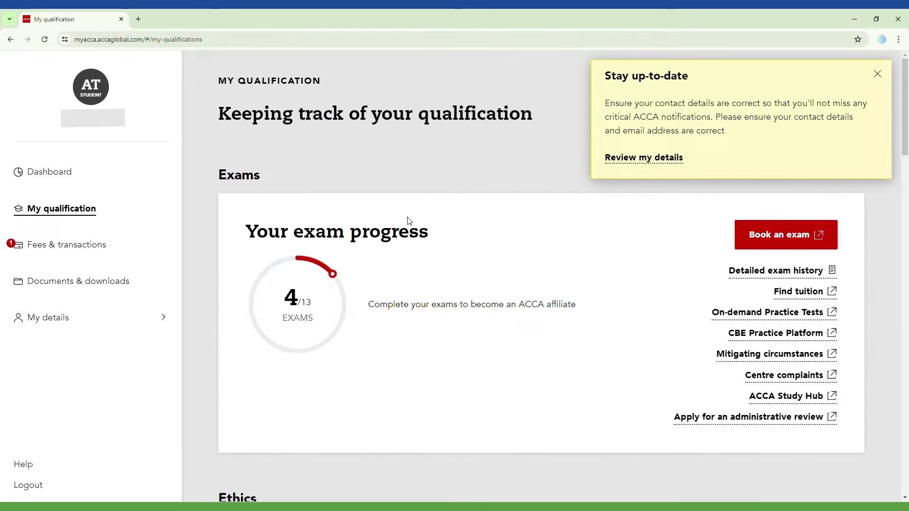
{"action": "scroll", "coordinate": [408, 220], "scroll_direction": "down", "scroll_amount": 1}
{"action": "scroll", "coordinate": [407, 220], "scroll_direction": "up", "scroll_amount": 1}
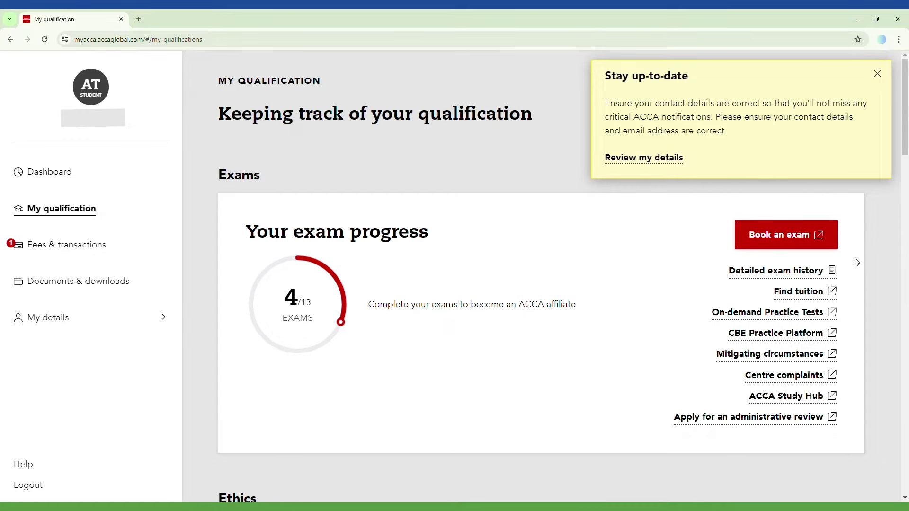
{"action": "left_click", "coordinate": [774, 239]}
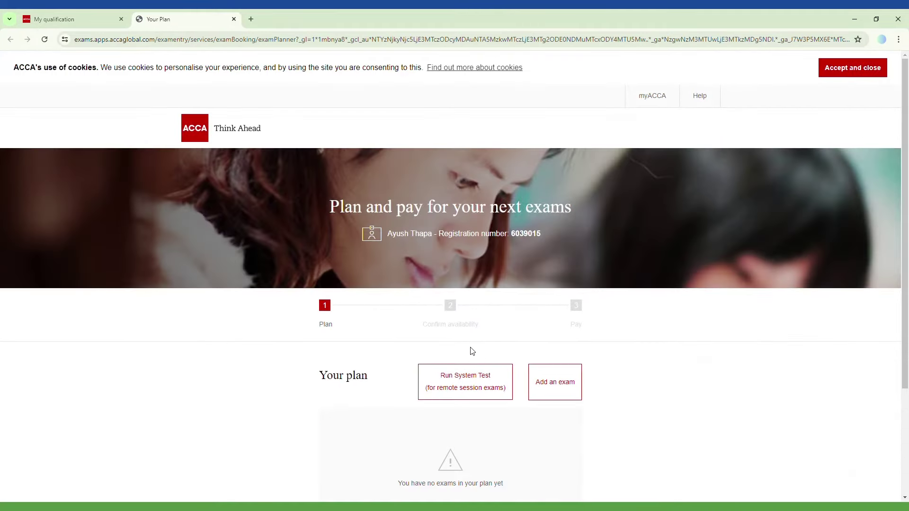
{"action": "scroll", "coordinate": [471, 349], "scroll_direction": "down", "scroll_amount": 1}
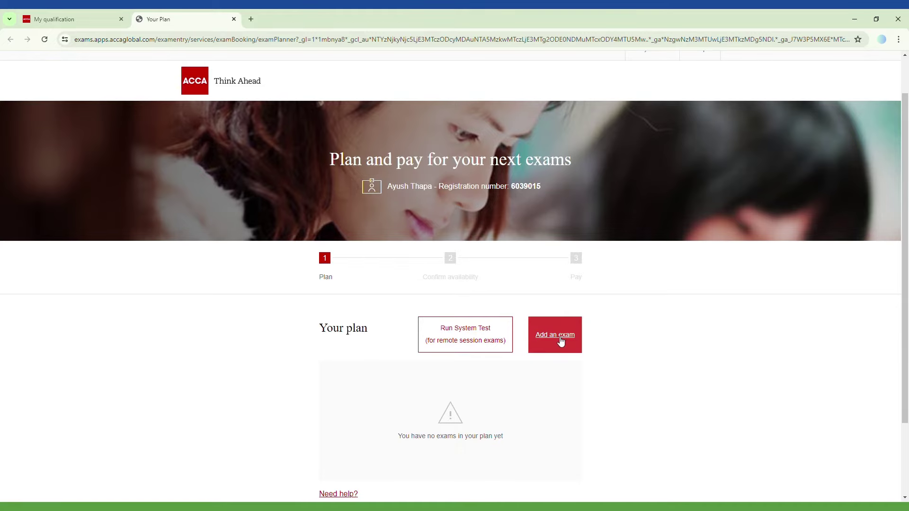
- Add centre-based Taxation (TX) with Kathmandu, Nepal confirmed as the preferred exam location
{"action": "left_click", "coordinate": [557, 334]}
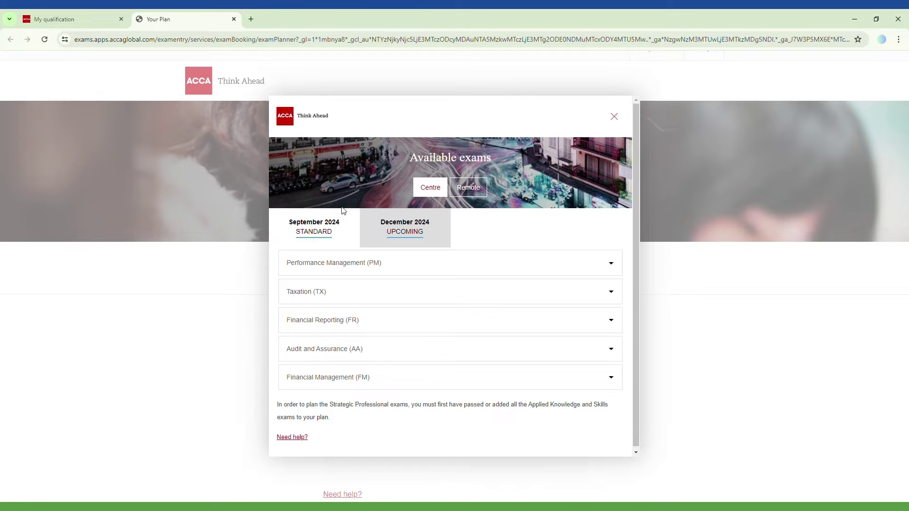
{"action": "left_click", "coordinate": [345, 301]}
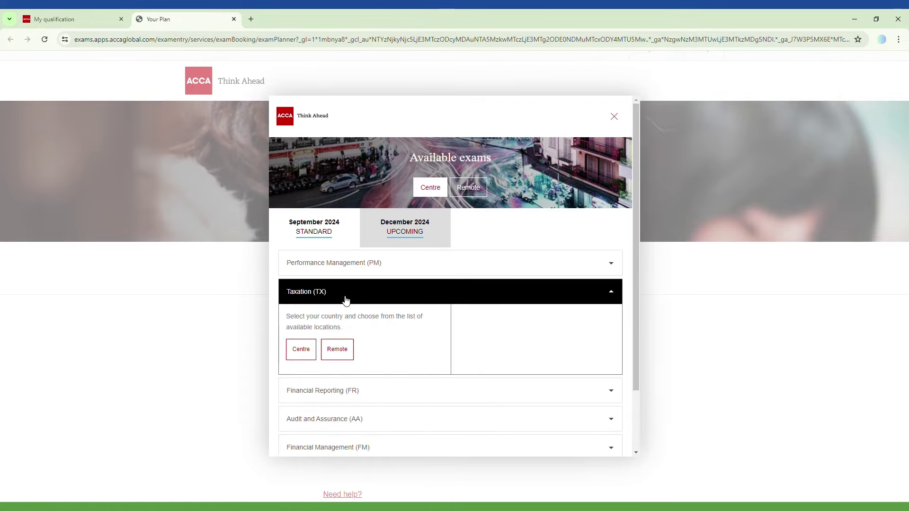
{"action": "left_click", "coordinate": [299, 354]}
{"action": "left_click", "coordinate": [392, 251]}
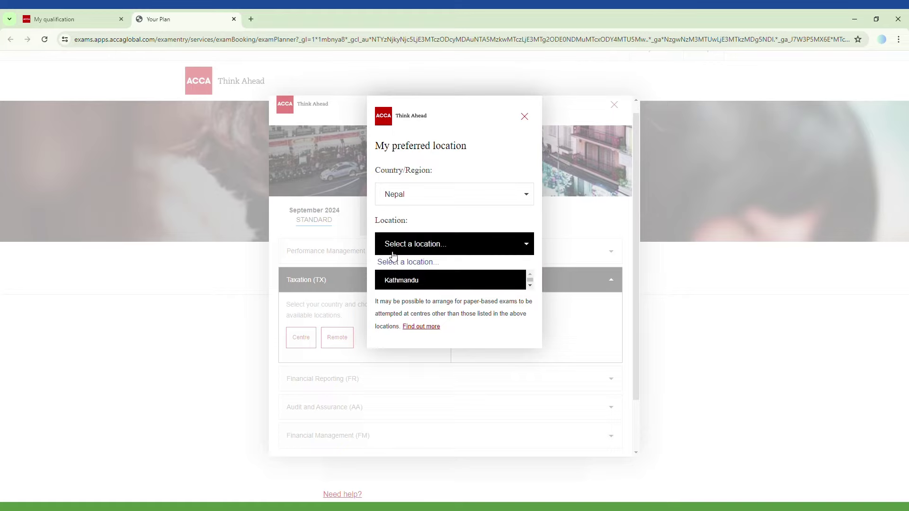
{"action": "left_click", "coordinate": [396, 281]}
{"action": "left_click", "coordinate": [428, 279]}
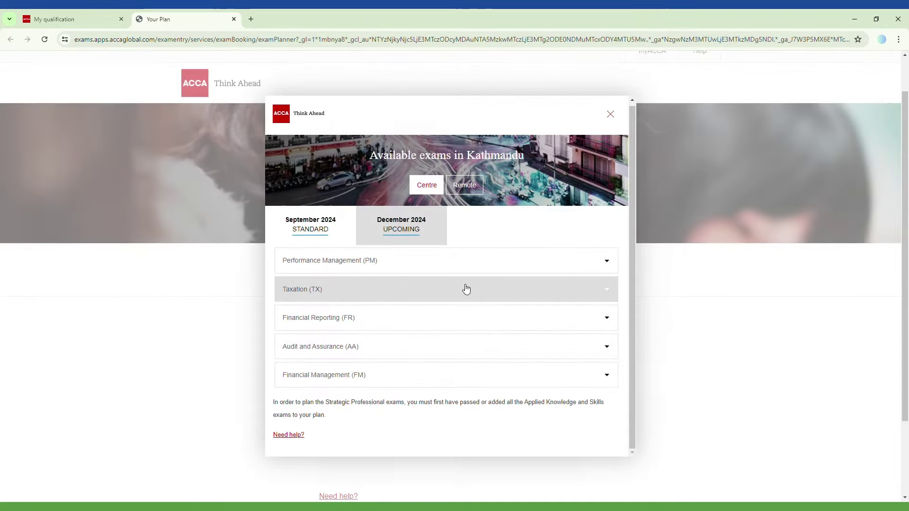
{"action": "left_click", "coordinate": [610, 293]}
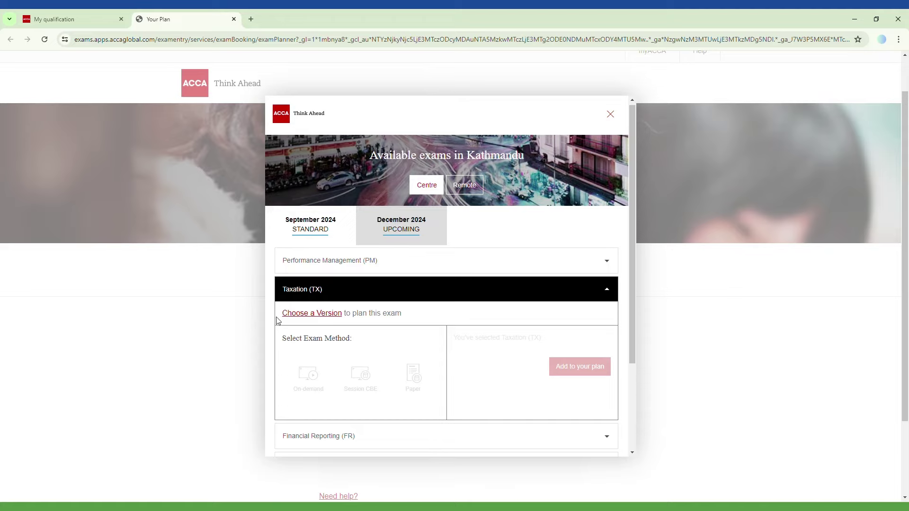
- Set the Taxation (TX) tax version to United Kingdom
{"action": "left_click", "coordinate": [314, 314]}
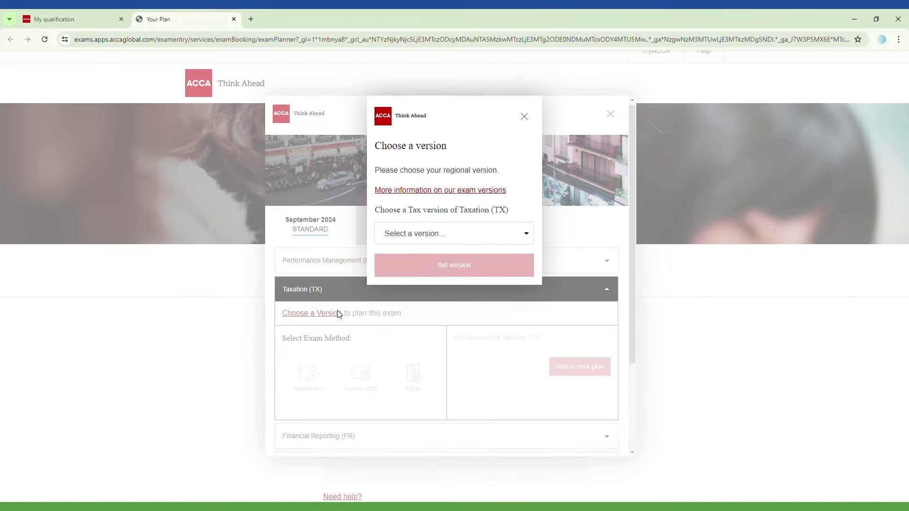
{"action": "left_click", "coordinate": [419, 236]}
{"action": "scroll", "coordinate": [410, 294], "scroll_direction": "down", "scroll_amount": 3}
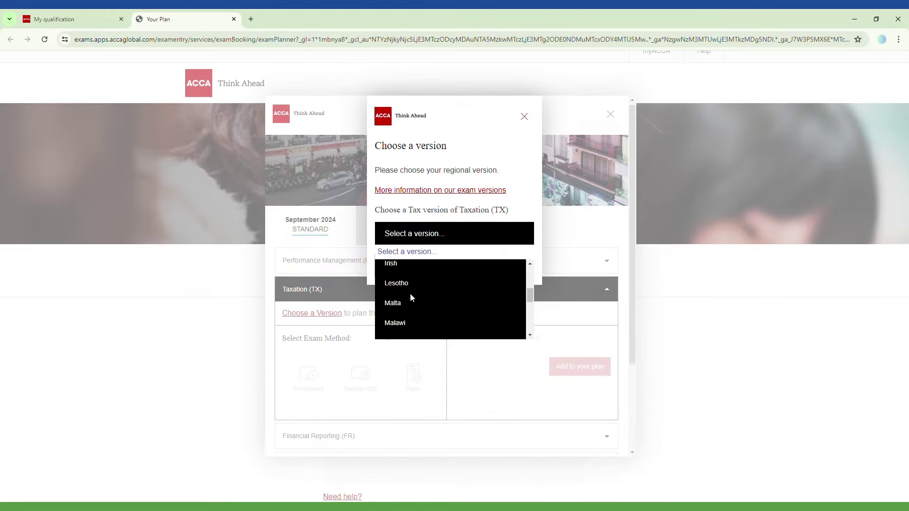
{"action": "scroll", "coordinate": [410, 297], "scroll_direction": "down", "scroll_amount": 4}
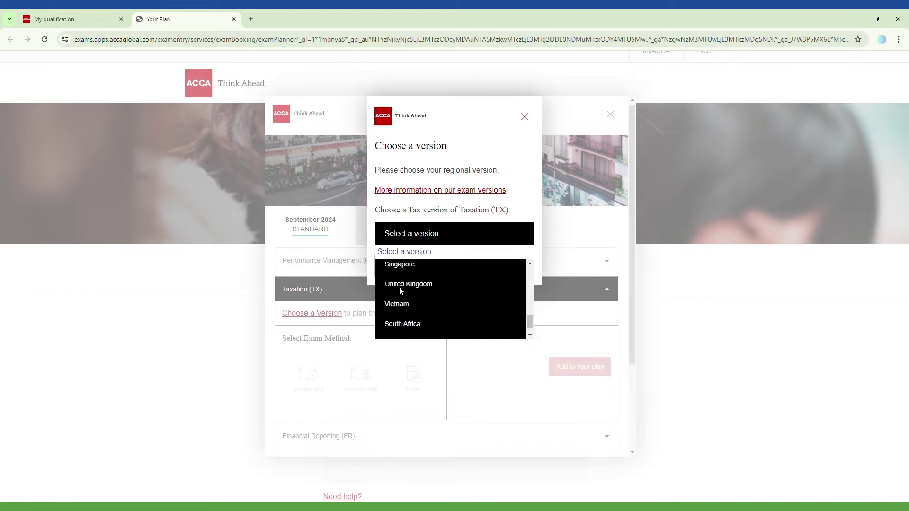
{"action": "left_click", "coordinate": [411, 285]}
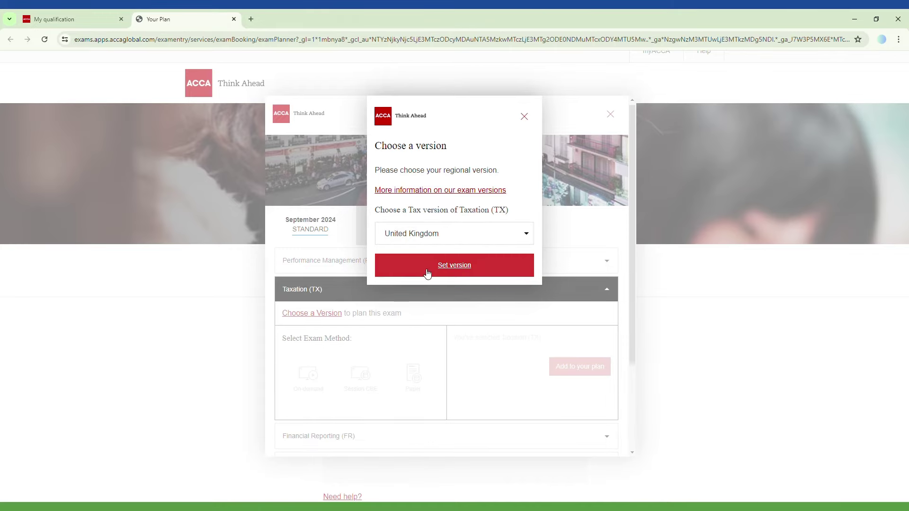
{"action": "left_click", "coordinate": [402, 272]}
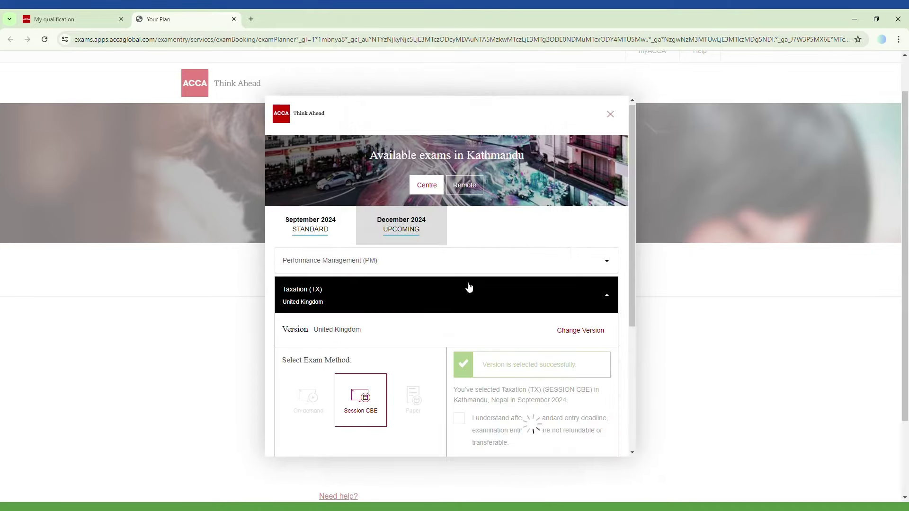
- Accept the non-refundable entry fee terms and add the September 2024 Session CBE to the plan
{"action": "scroll", "coordinate": [443, 317], "scroll_direction": "down", "scroll_amount": 3}
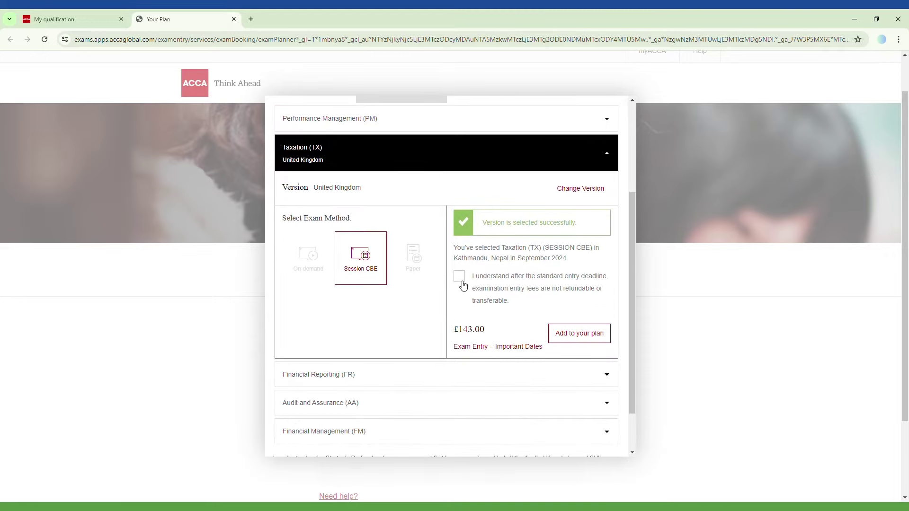
{"action": "left_click", "coordinate": [461, 278]}
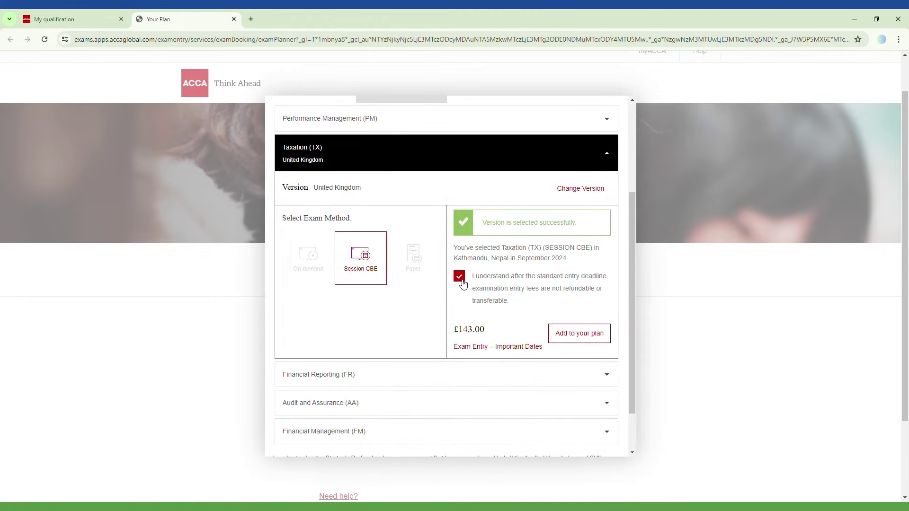
{"action": "left_click", "coordinate": [568, 333]}
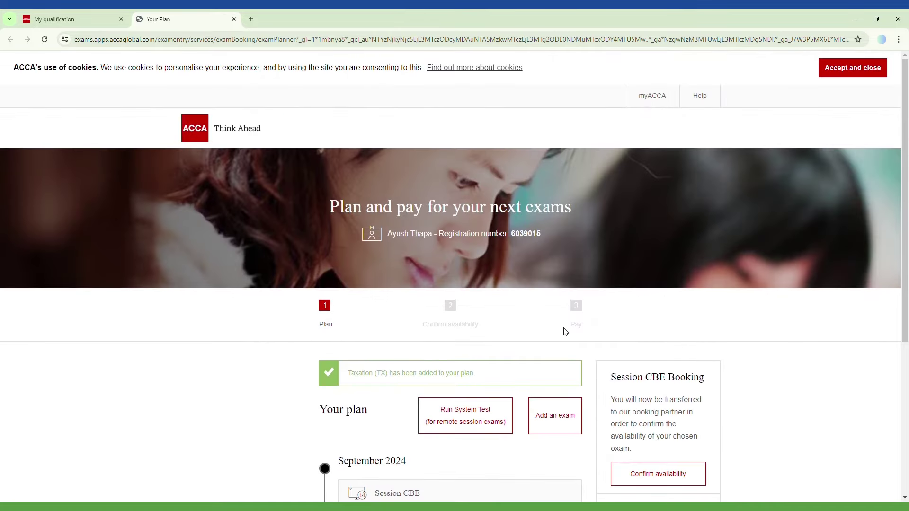
{"action": "scroll", "coordinate": [540, 340], "scroll_direction": "down", "scroll_amount": 5}
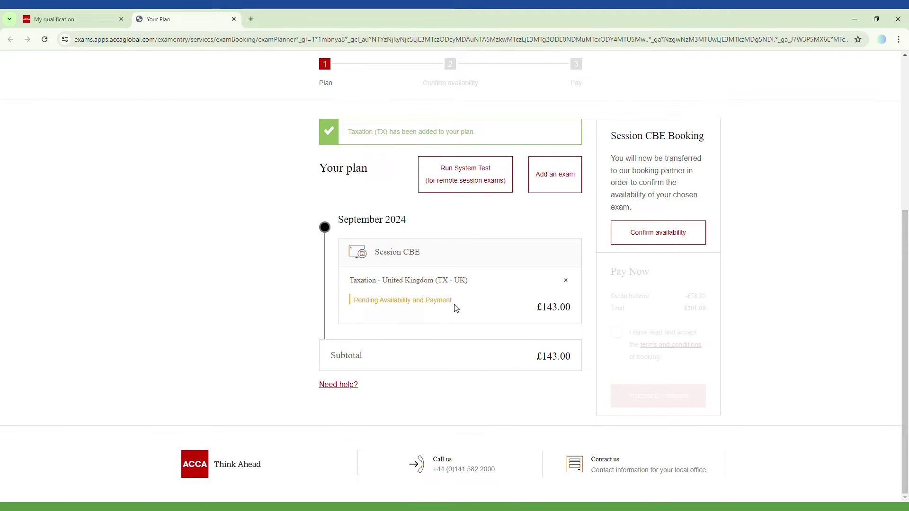
- Check availability with Pearson VUE, start the TX - UK Taxation booking and agree to ACCA policies
{"action": "left_click", "coordinate": [662, 235]}
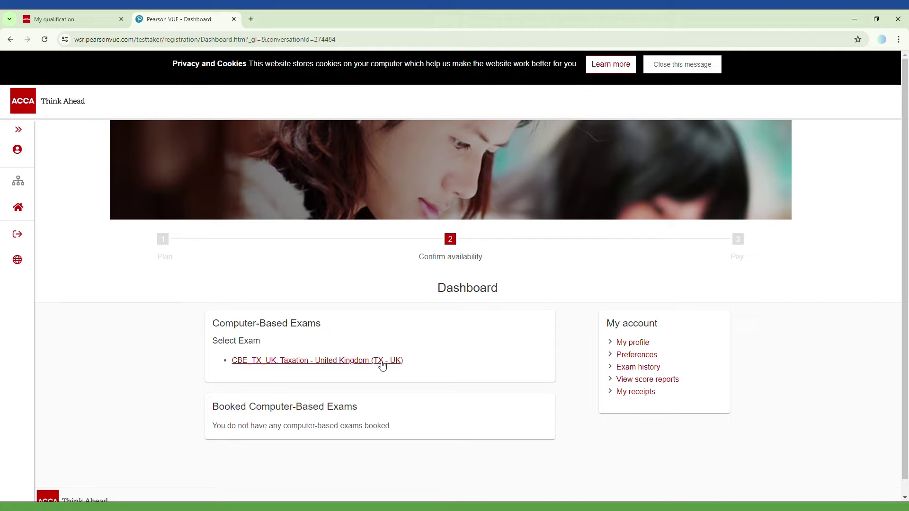
{"action": "left_click", "coordinate": [350, 361]}
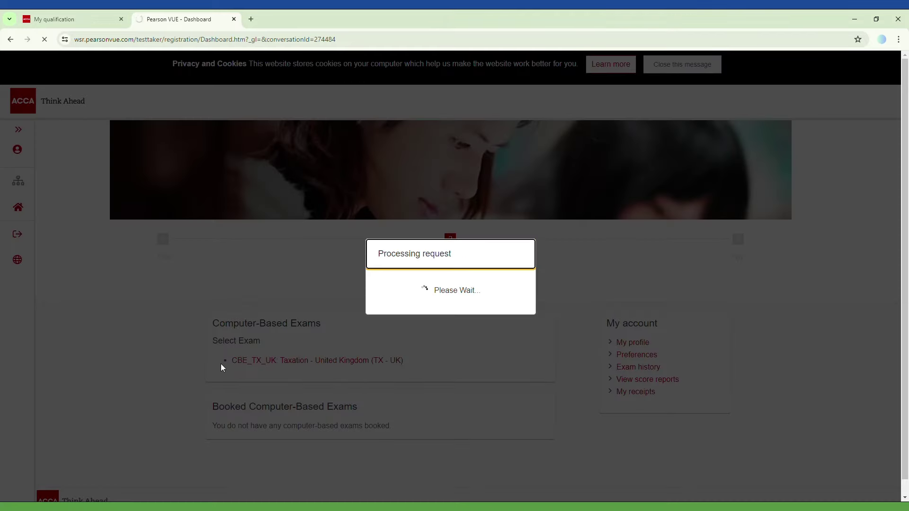
{"action": "scroll", "coordinate": [401, 354], "scroll_direction": "down", "scroll_amount": 5}
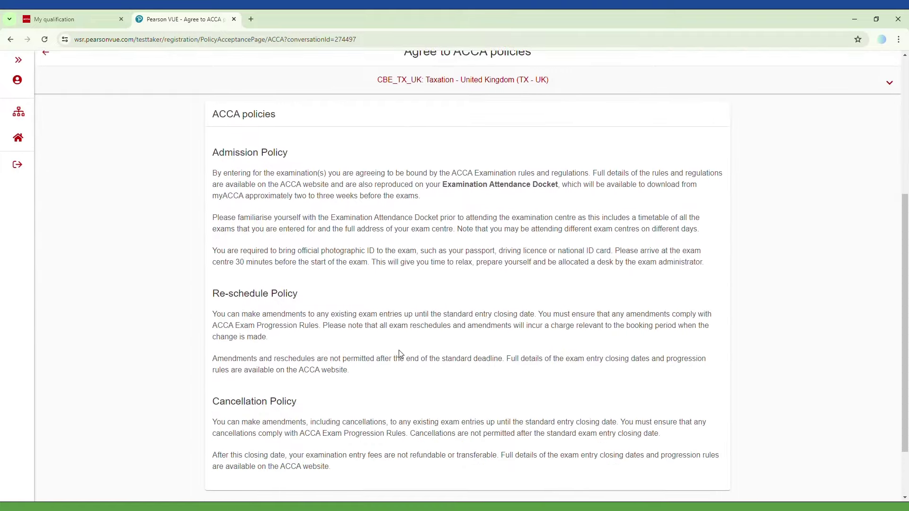
{"action": "left_click", "coordinate": [713, 446]}
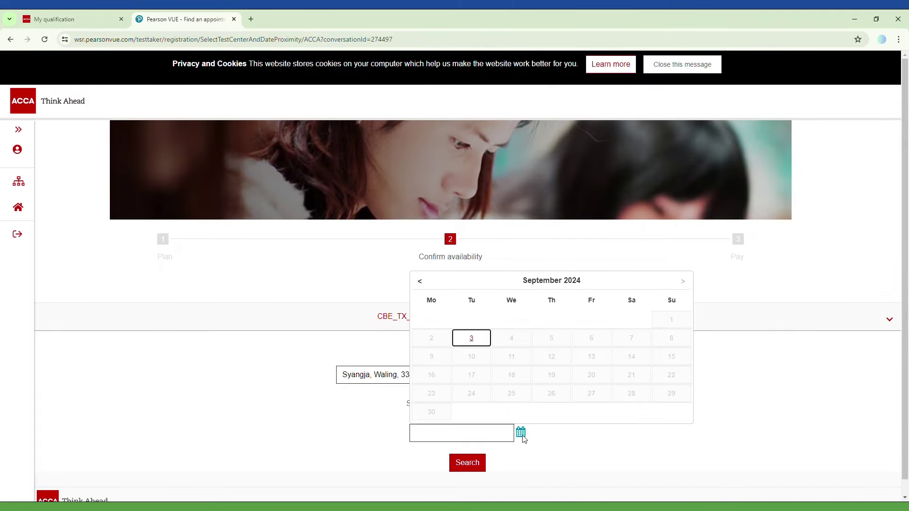
- Search for test centres with appointments on 3 September 2024
{"action": "left_click", "coordinate": [479, 342]}
{"action": "left_click", "coordinate": [467, 463]}
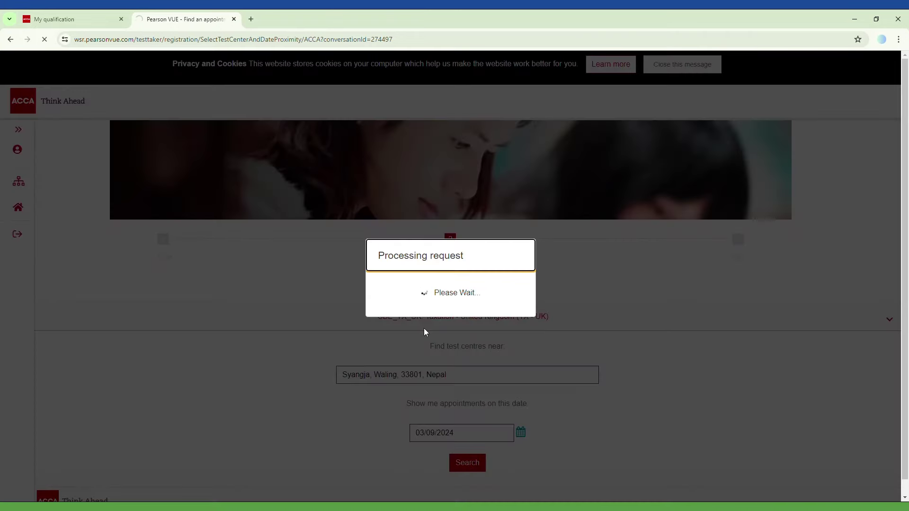
{"action": "scroll", "coordinate": [424, 329], "scroll_direction": "down", "scroll_amount": 3}
{"action": "scroll", "coordinate": [518, 328], "scroll_direction": "down", "scroll_amount": 6}
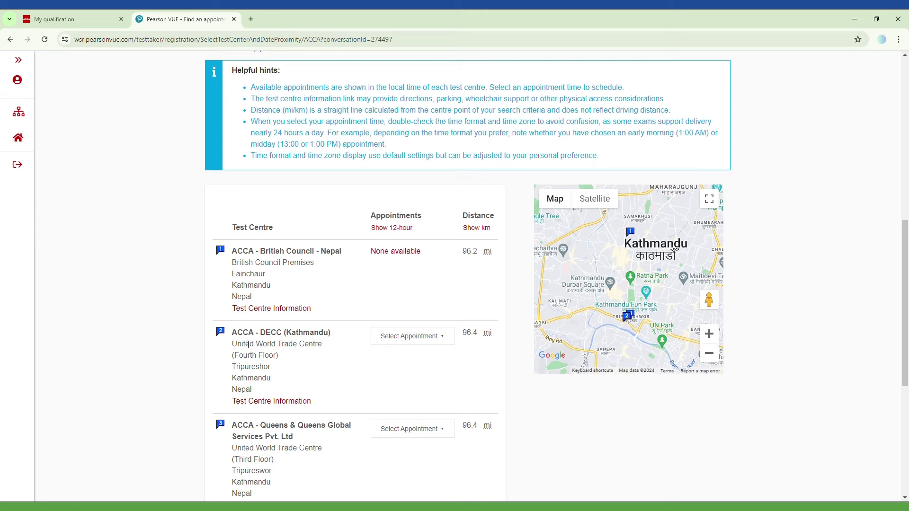
{"action": "left_click_drag", "start_coordinate": [232, 334], "coordinate": [276, 331]}
{"action": "scroll", "coordinate": [250, 355], "scroll_direction": "down", "scroll_amount": 2}
{"action": "scroll", "coordinate": [250, 355], "scroll_direction": "down", "scroll_amount": 1}
- Book the 09:00 appointment at ACCA - DECC (Kathmandu)
{"action": "left_click", "coordinate": [391, 286]}
{"action": "left_click", "coordinate": [397, 250]}
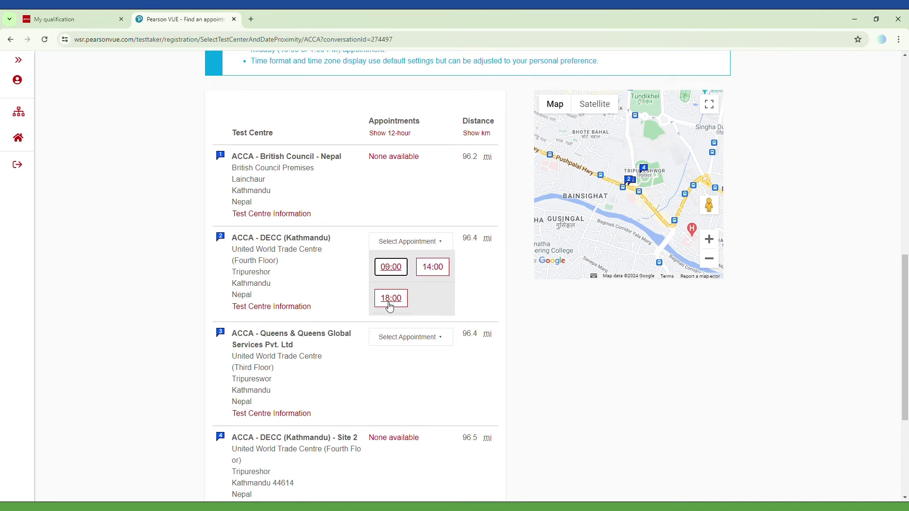
{"action": "left_click", "coordinate": [397, 337]}
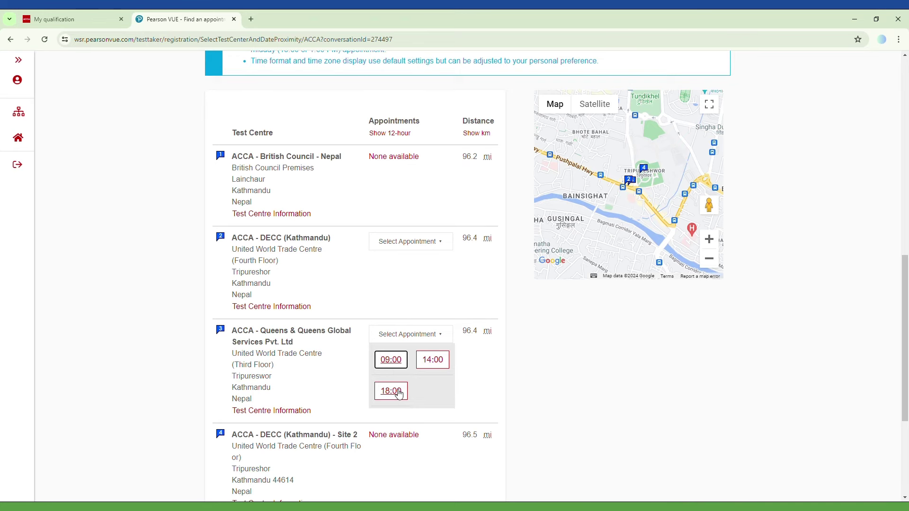
{"action": "left_click", "coordinate": [393, 243]}
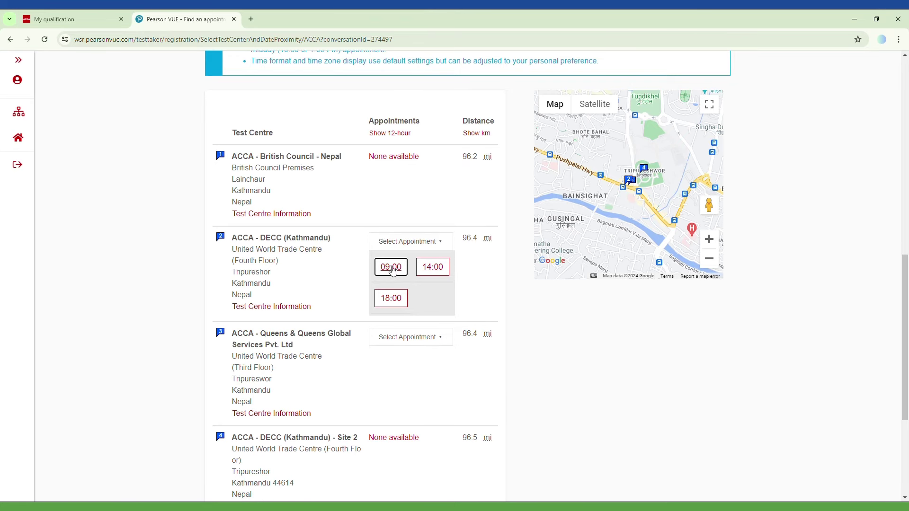
{"action": "left_click", "coordinate": [391, 268]}
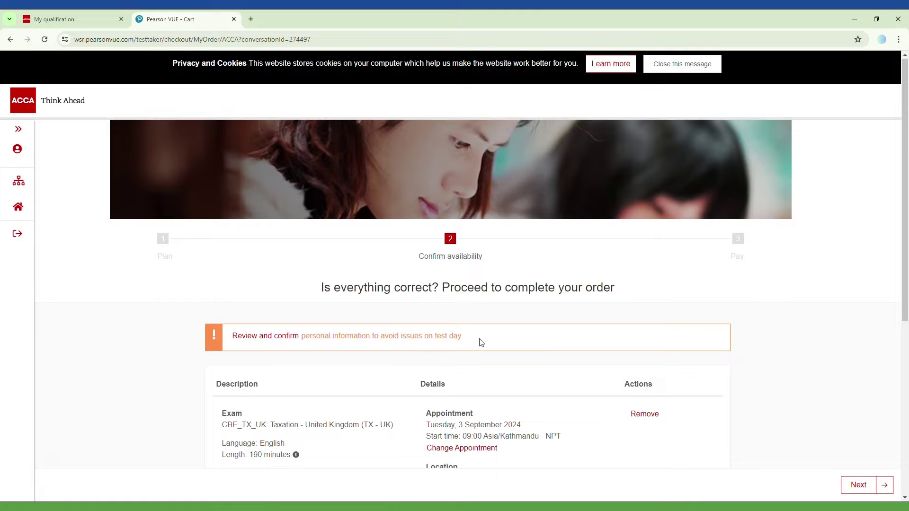
- Review the cart's exam name, 3 September 2024 date, 09:00 start time and exam length
{"action": "scroll", "coordinate": [502, 360], "scroll_direction": "down", "scroll_amount": 3}
{"action": "left_click_drag", "start_coordinate": [214, 284], "coordinate": [532, 290]}
{"action": "left_click", "coordinate": [426, 286]}
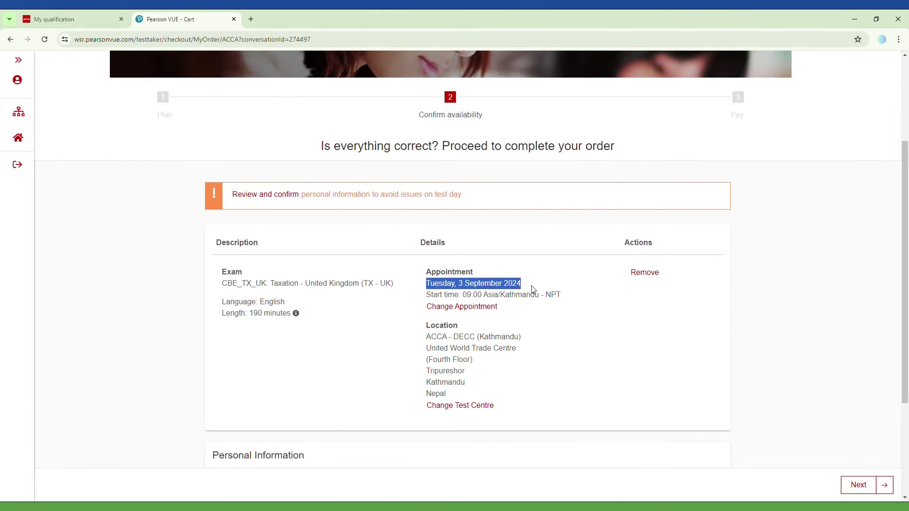
{"action": "left_click_drag", "start_coordinate": [423, 302], "coordinate": [574, 305]}
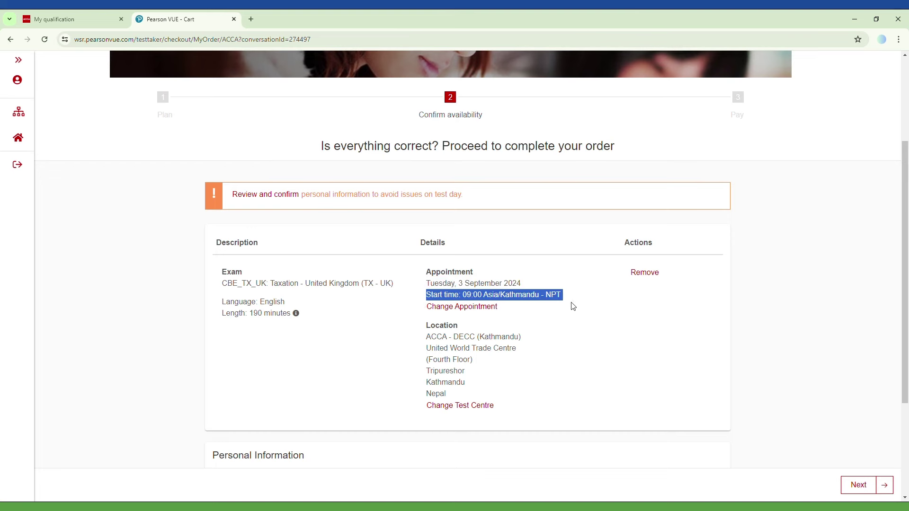
{"action": "scroll", "coordinate": [560, 359], "scroll_direction": "down", "scroll_amount": 1}
{"action": "left_click", "coordinate": [560, 359]}
{"action": "left_click_drag", "start_coordinate": [222, 269], "coordinate": [296, 266]}
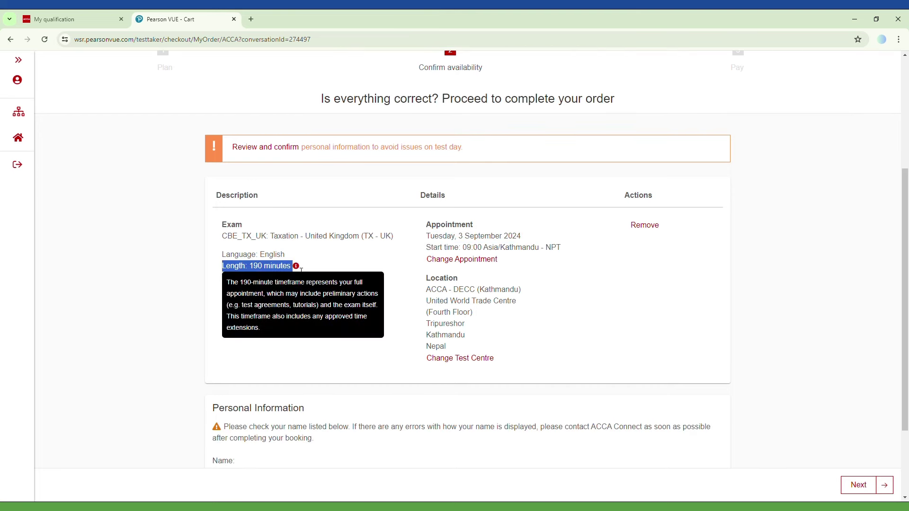
{"action": "left_click", "coordinate": [327, 351]}
{"action": "scroll", "coordinate": [450, 380], "scroll_direction": "down", "scroll_amount": 2}
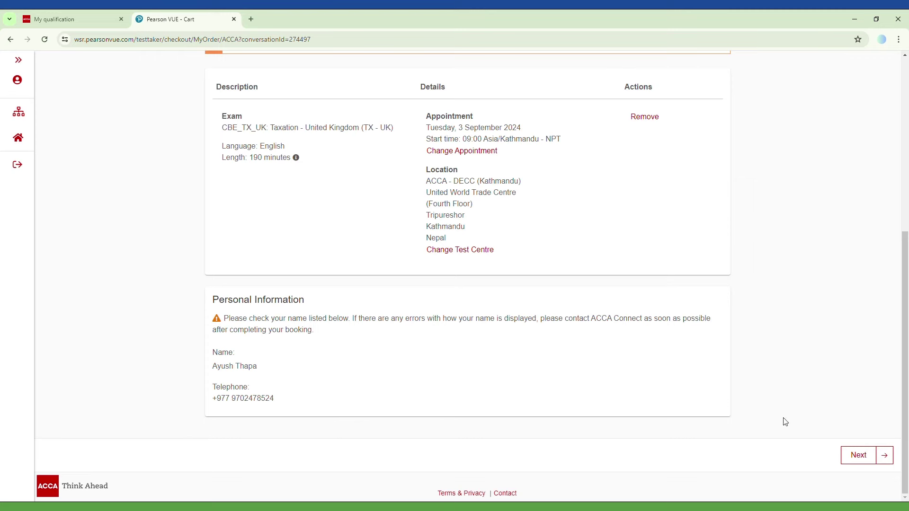
- Continue from the cart and confirm the booking so it shows as Scheduled
{"action": "left_click", "coordinate": [860, 456]}
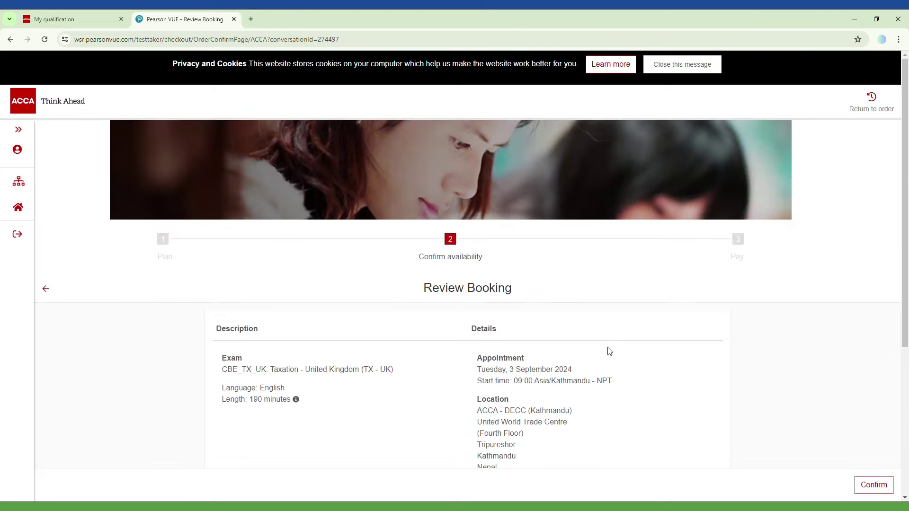
{"action": "scroll", "coordinate": [282, 343], "scroll_direction": "down", "scroll_amount": 5}
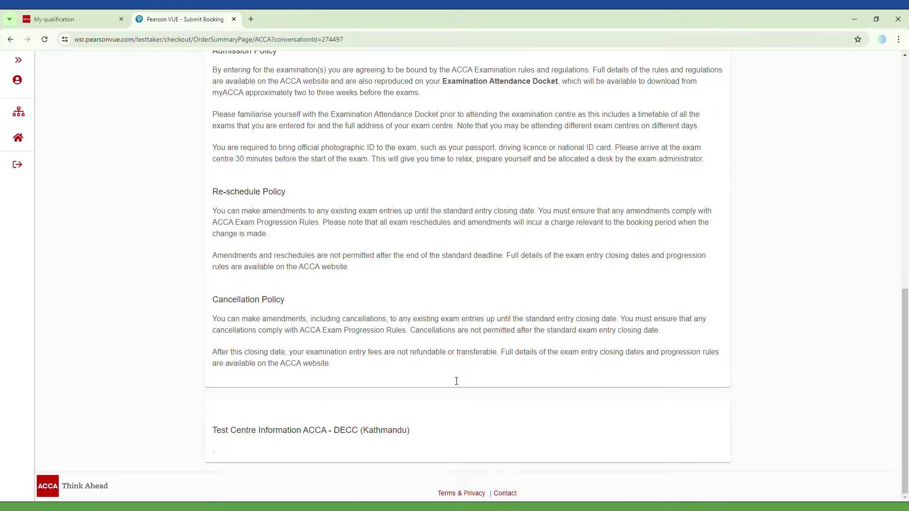
{"action": "scroll", "coordinate": [455, 376], "scroll_direction": "up", "scroll_amount": 10}
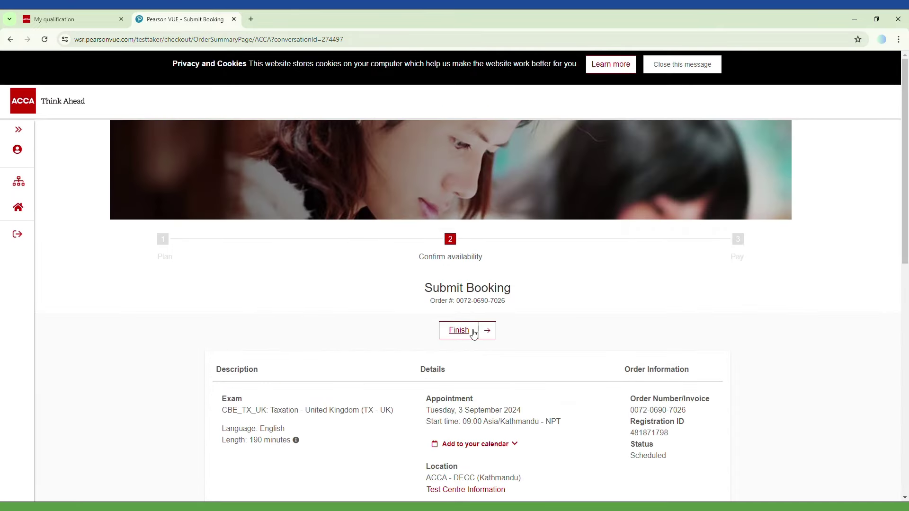
- Finish the booking, verify the TX-UK exam shows Pending payment, and accept the booking terms
{"action": "left_click", "coordinate": [454, 332]}
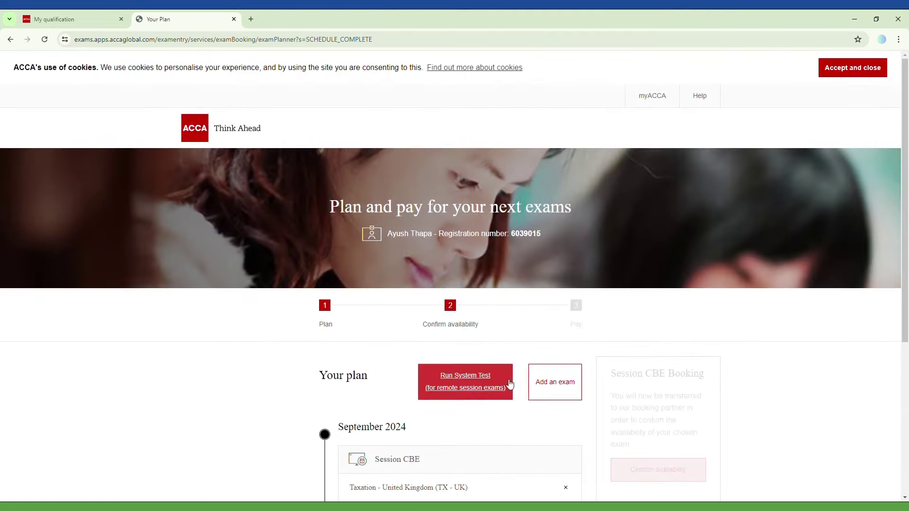
{"action": "scroll", "coordinate": [509, 383], "scroll_direction": "down", "scroll_amount": 4}
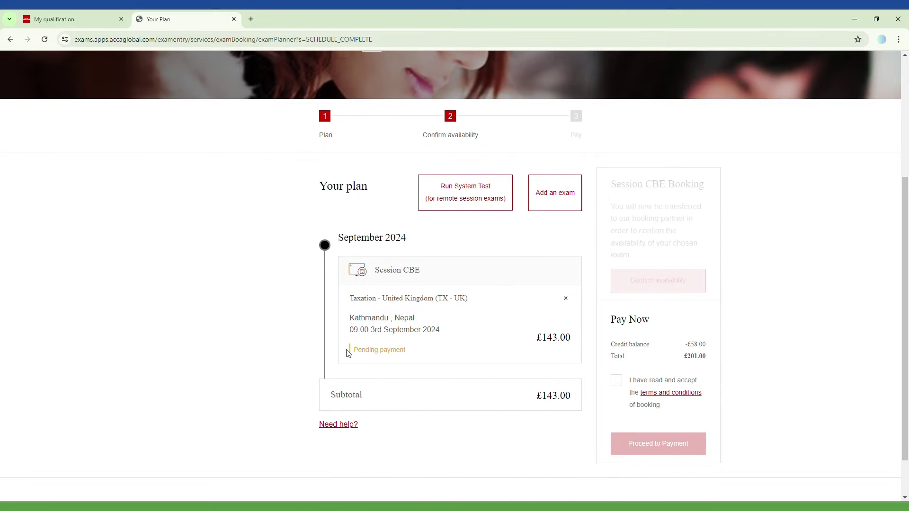
{"action": "left_click_drag", "start_coordinate": [347, 353], "coordinate": [420, 360]}
{"action": "left_click", "coordinate": [482, 381]}
{"action": "left_click", "coordinate": [617, 381]}
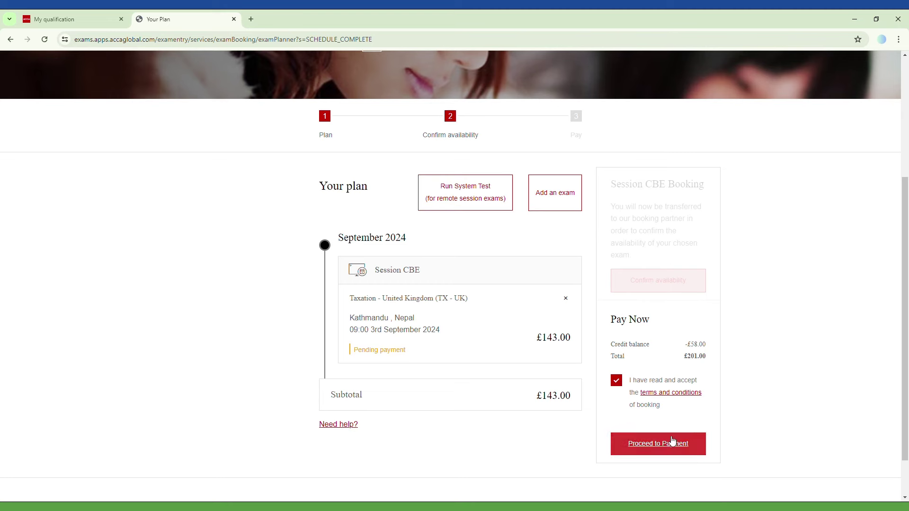